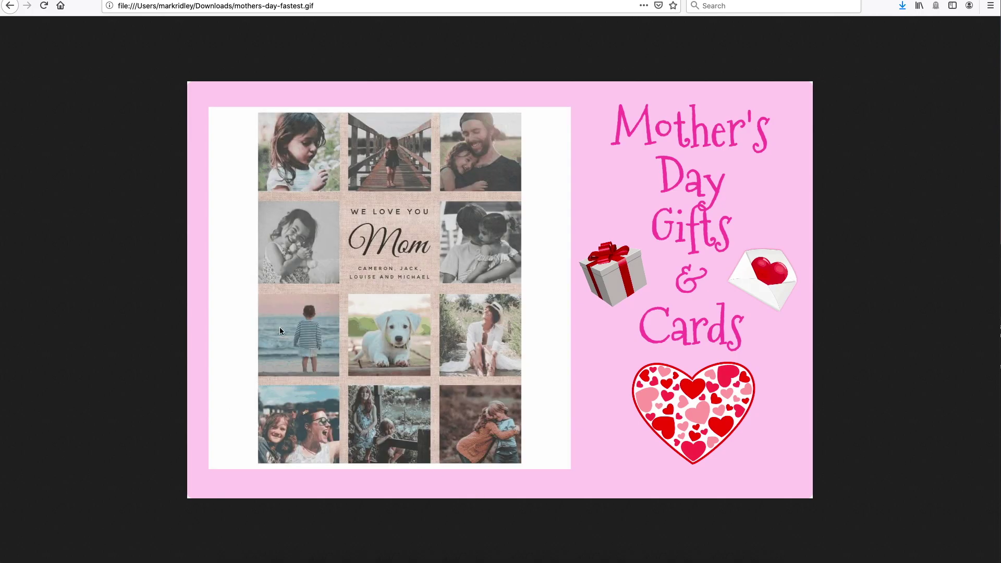
Switch from the finished GIF preview to the Nifty Promo Control Panel tab.
key("ctrl+Tab")
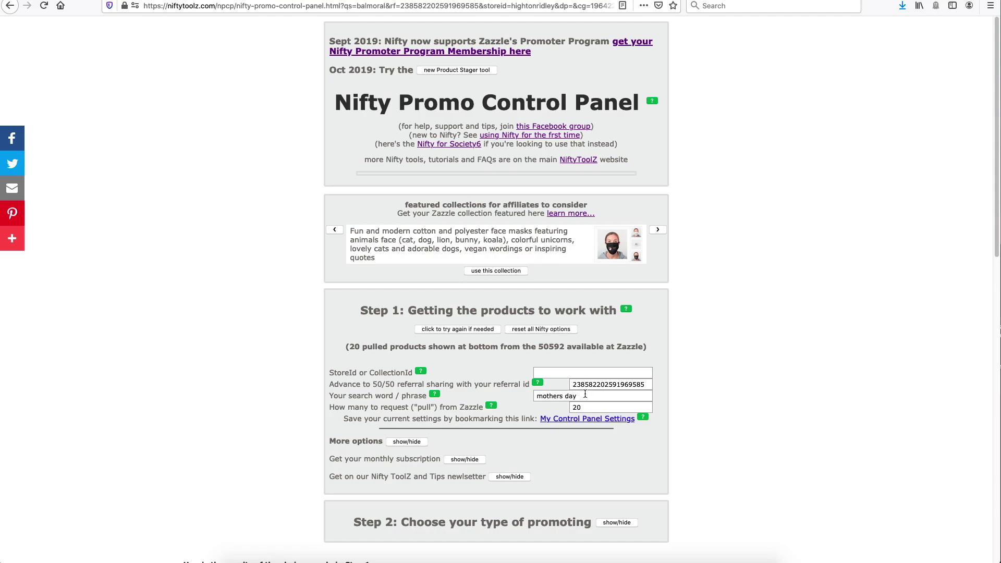
Check the 'mothers day' search phrase and the empty StoreId field, browse the 20 results, and expand Step 2.
left_click_drag(581, 396, 504, 396)
left_click(550, 372)
scroll(718, 361, "down", 3)
scroll(758, 371, "down", 8)
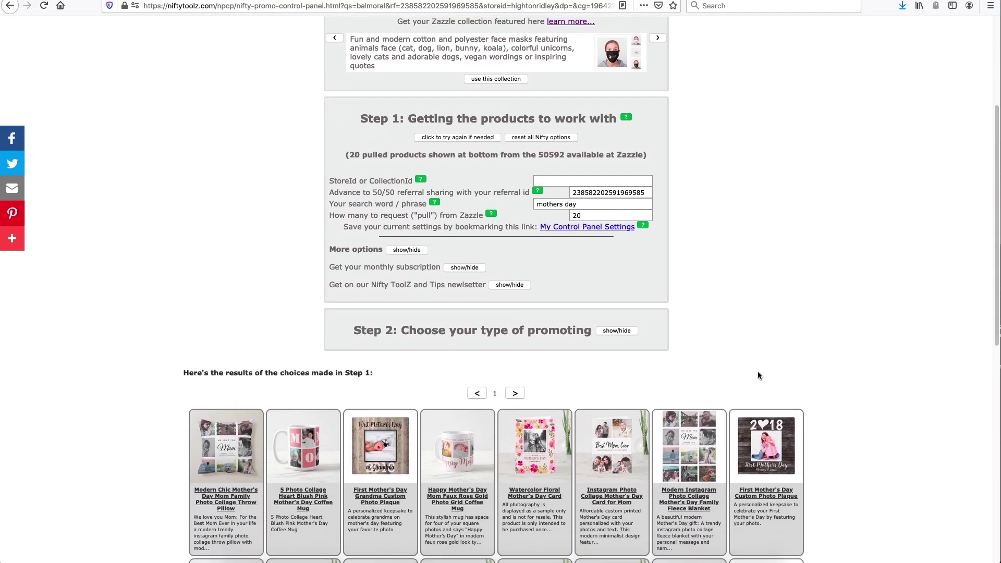
scroll(778, 373, "up", 10)
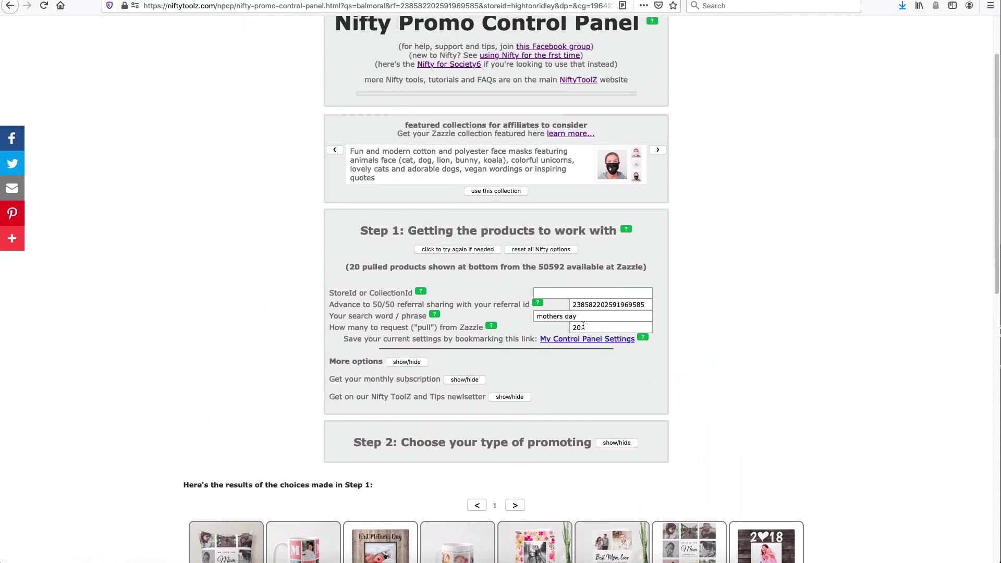
left_click(616, 443)
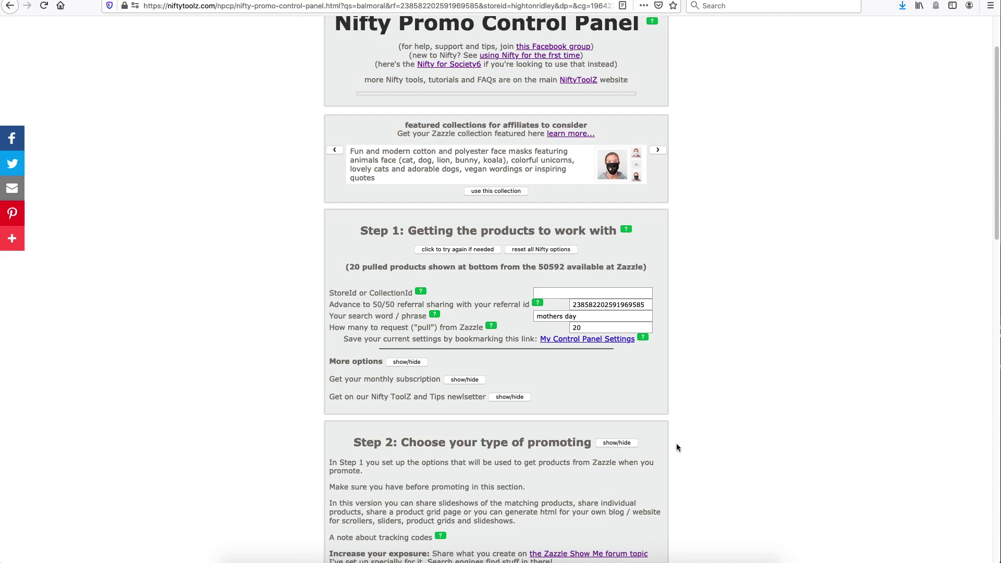
scroll(692, 447, "down", 1)
Expand the 'Share / print a product grid page' options.
scroll(690, 443, "down", 5)
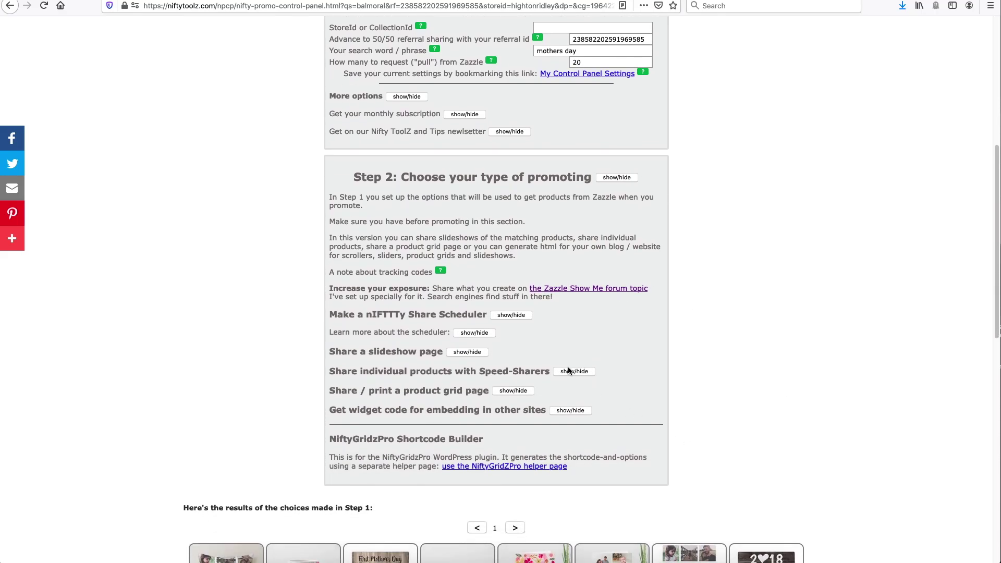
left_click(511, 392)
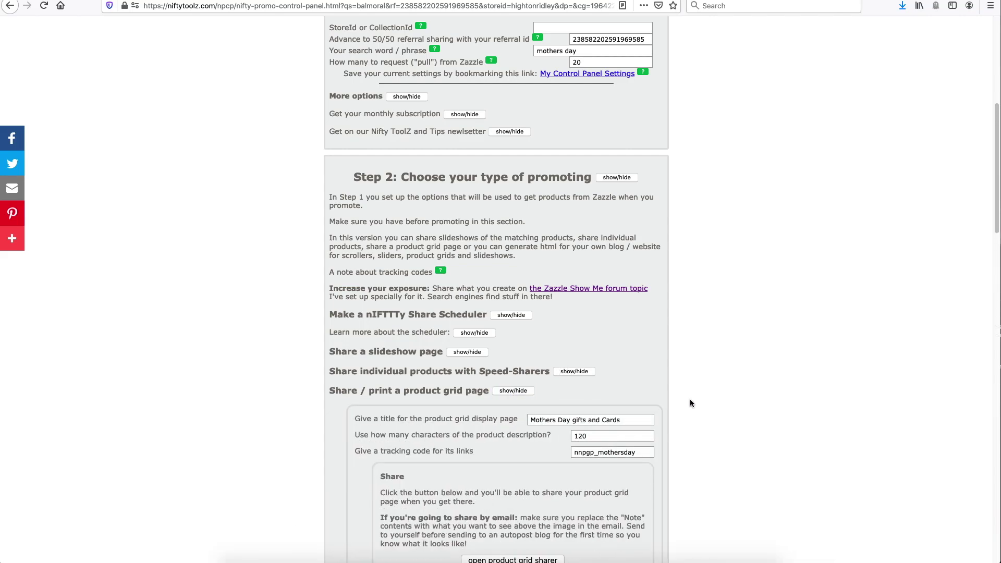
scroll(690, 403, "down", 5)
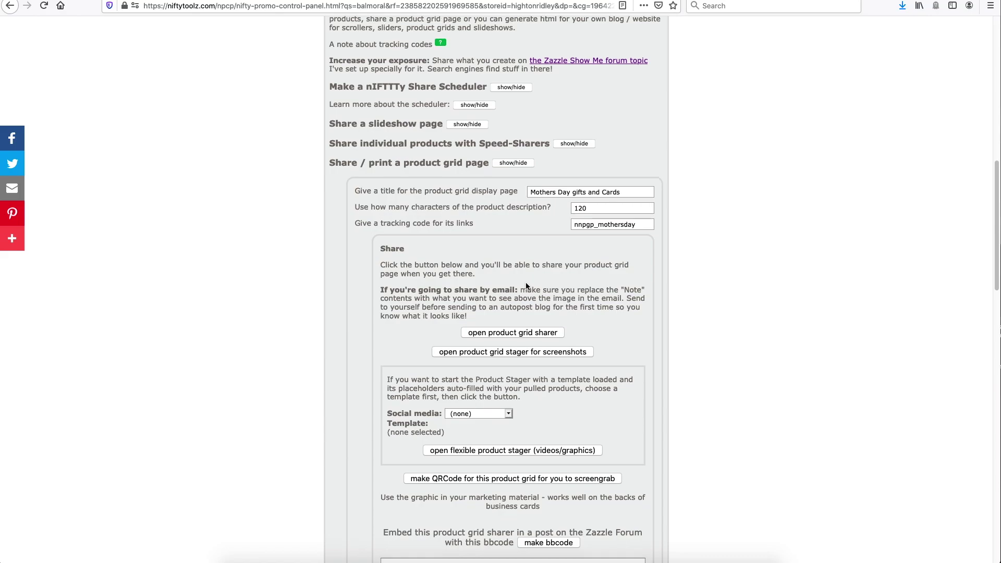
scroll(526, 286, "down", 3)
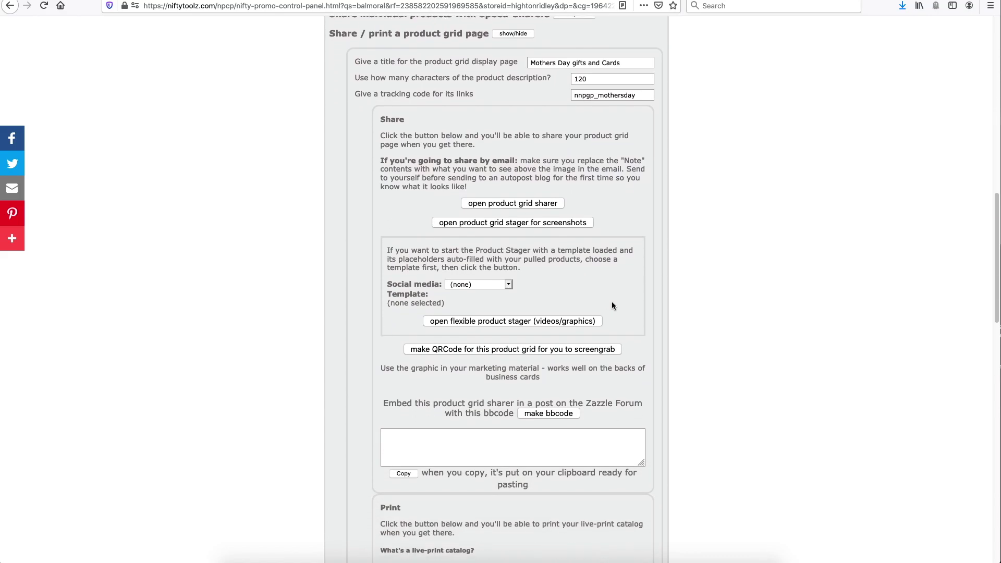
scroll(612, 306, "down", 1)
Set Social media to Animated Gifs and choose the '18 products with help' template.
left_click(509, 254)
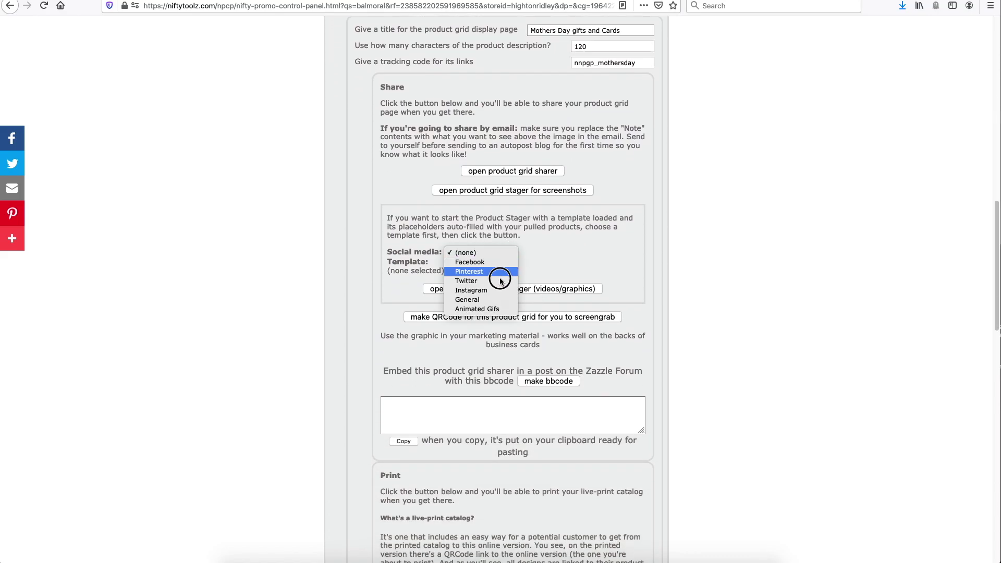
left_click(495, 309)
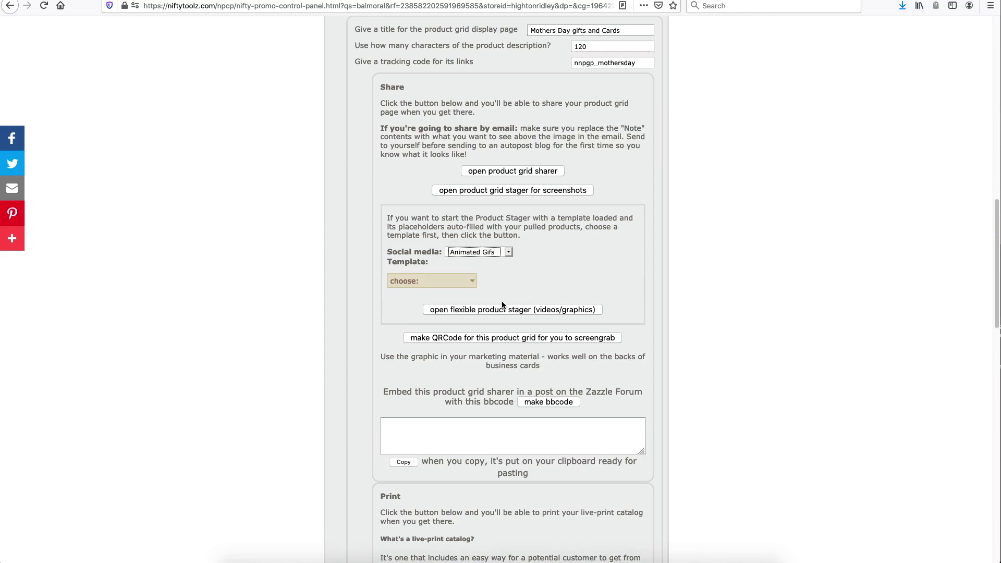
left_click(472, 283)
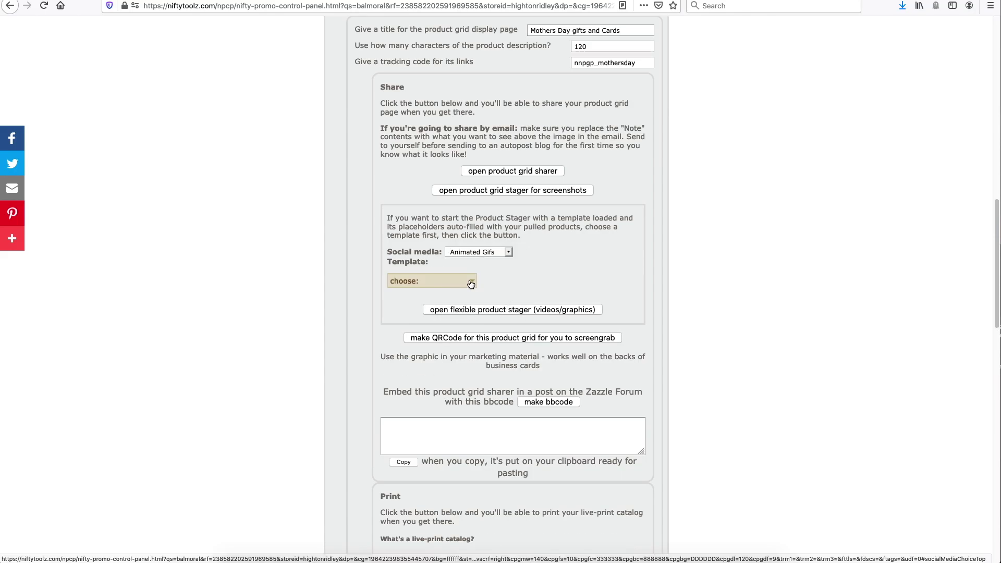
scroll(470, 280, "down", 5)
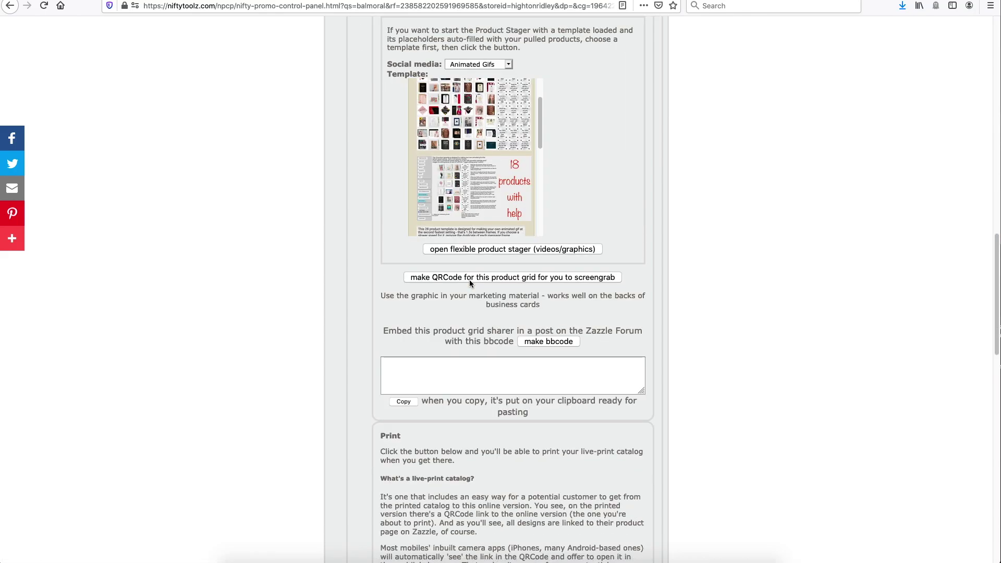
left_click(465, 189)
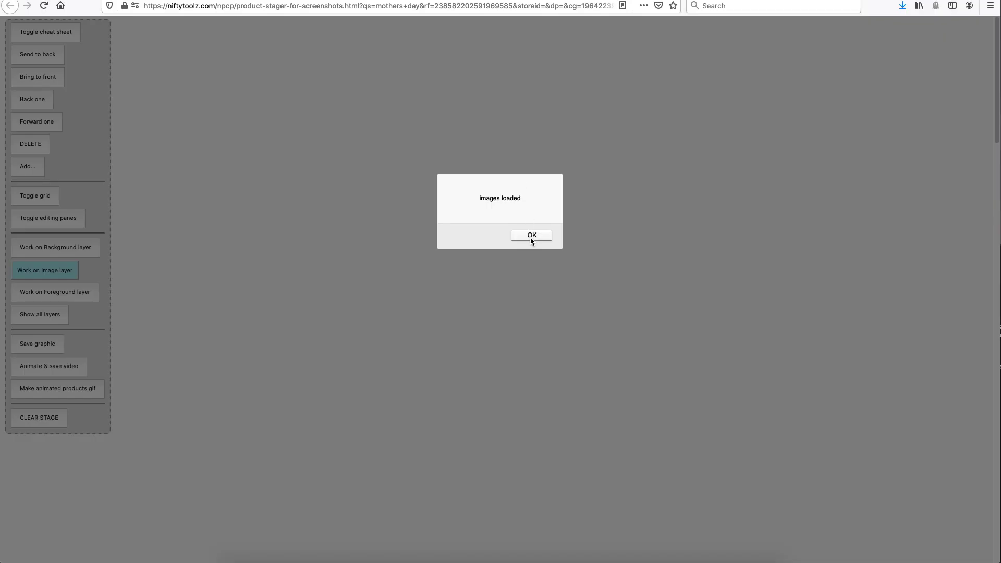
Dismiss the images loaded, template loaded and 18 product images notices.
left_click(531, 236)
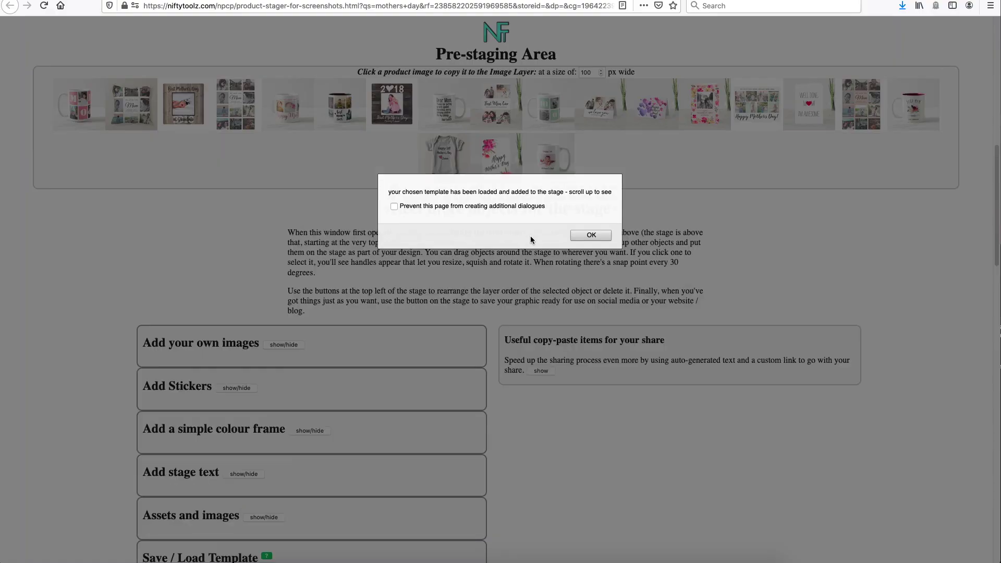
left_click(580, 234)
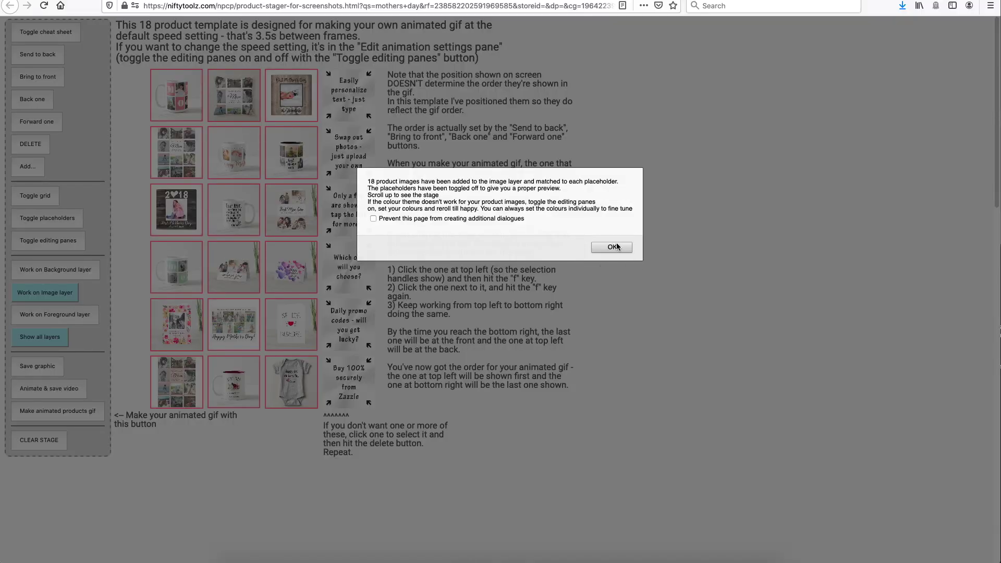
left_click(624, 247)
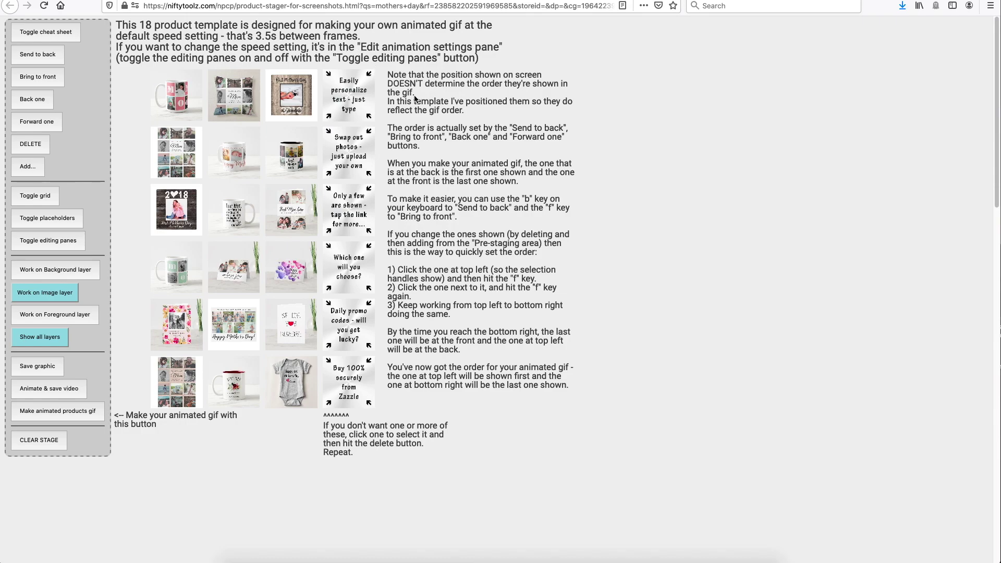
Delete the right-hand instruction text block and the top heading from the stage.
left_click(430, 84)
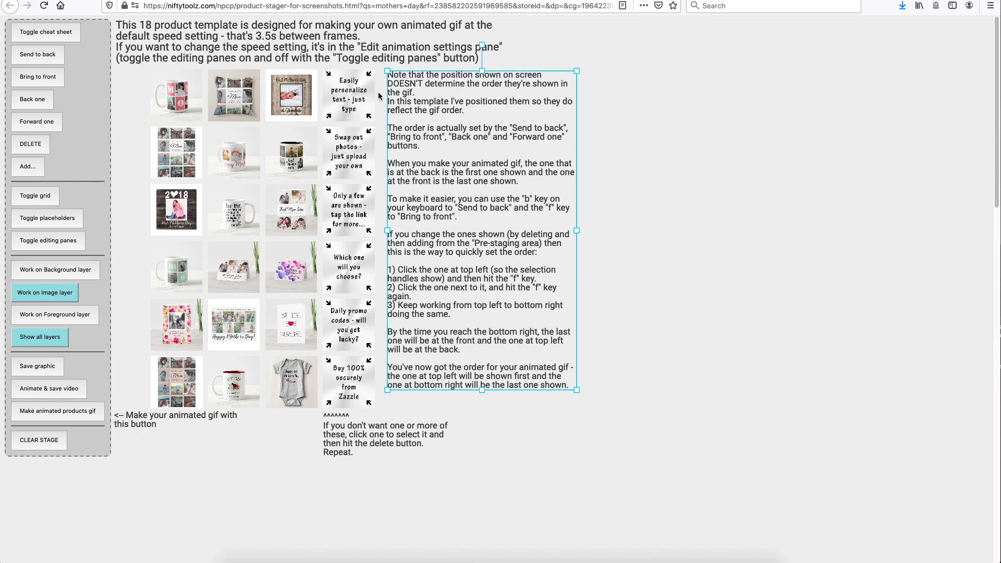
left_click(32, 144)
left_click(199, 43)
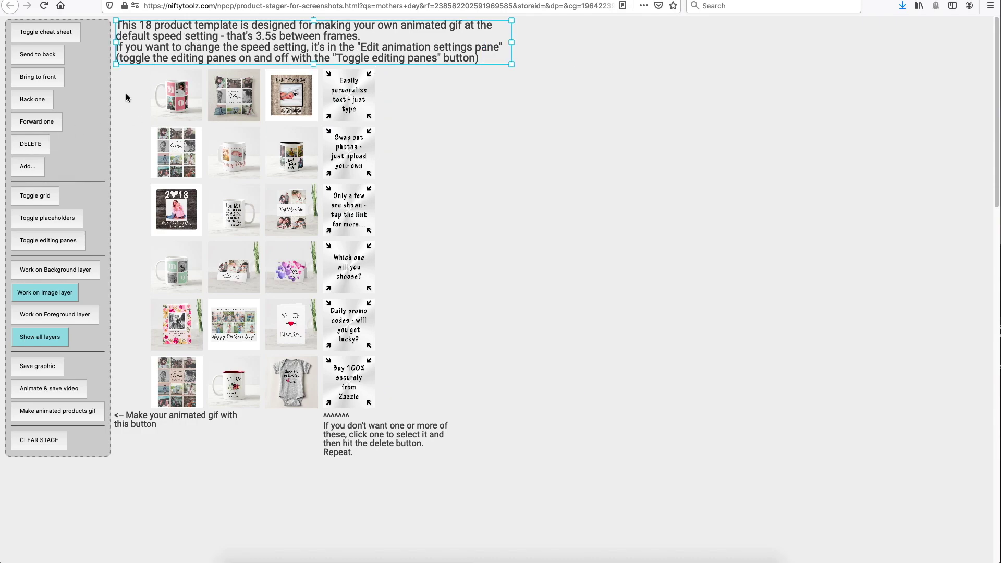
left_click(30, 145)
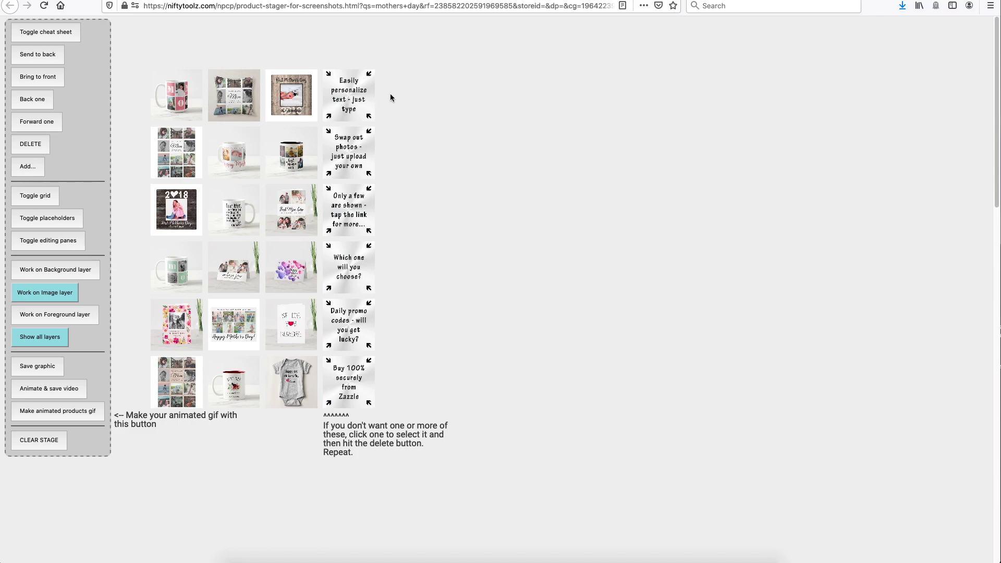
Select the Easily personalize, Swap out photos, Only a few and 'Which one will you choose?' tiles in turn.
left_click(351, 91)
left_click(356, 139)
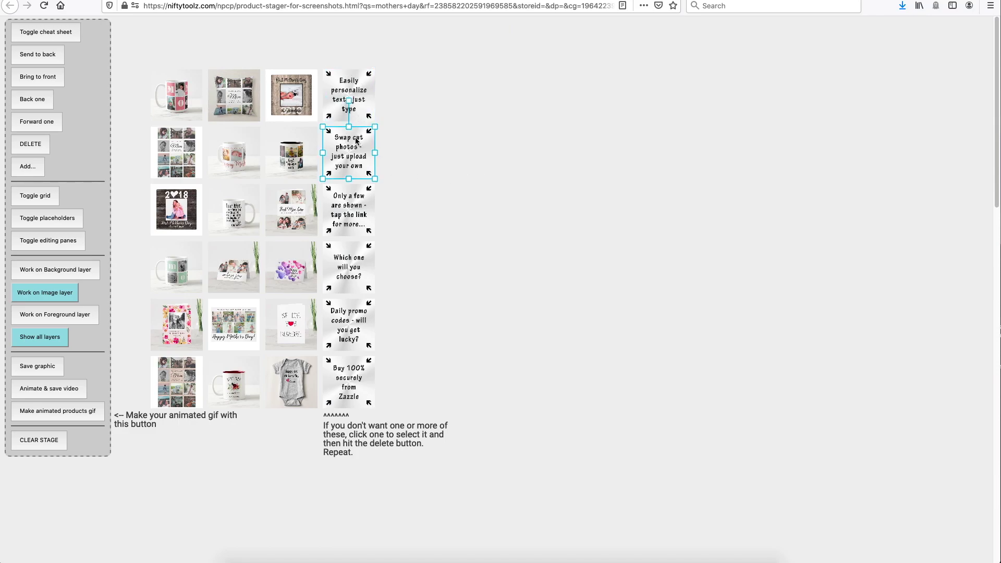
left_click(351, 219)
left_click(351, 267)
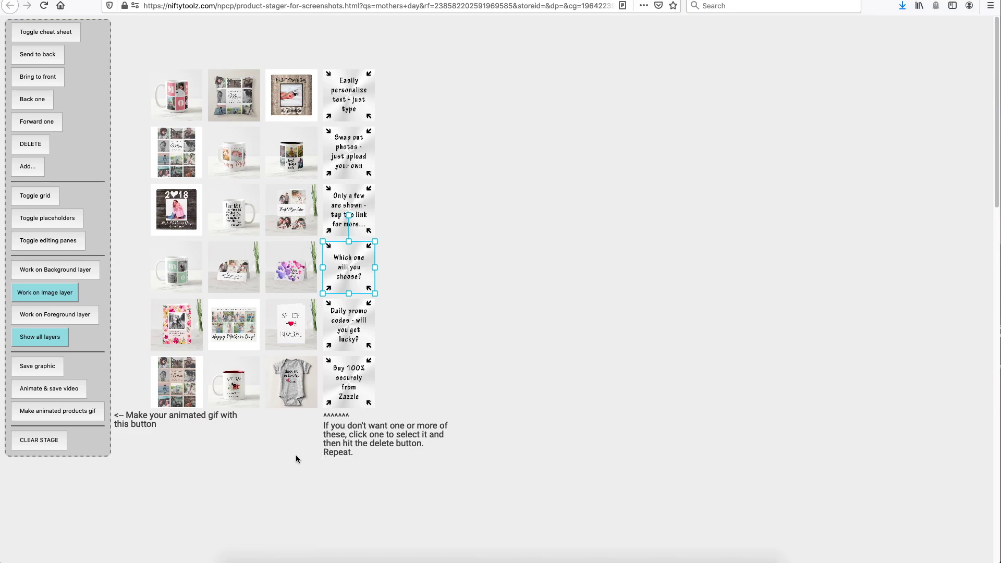
scroll(296, 455, "down", 6)
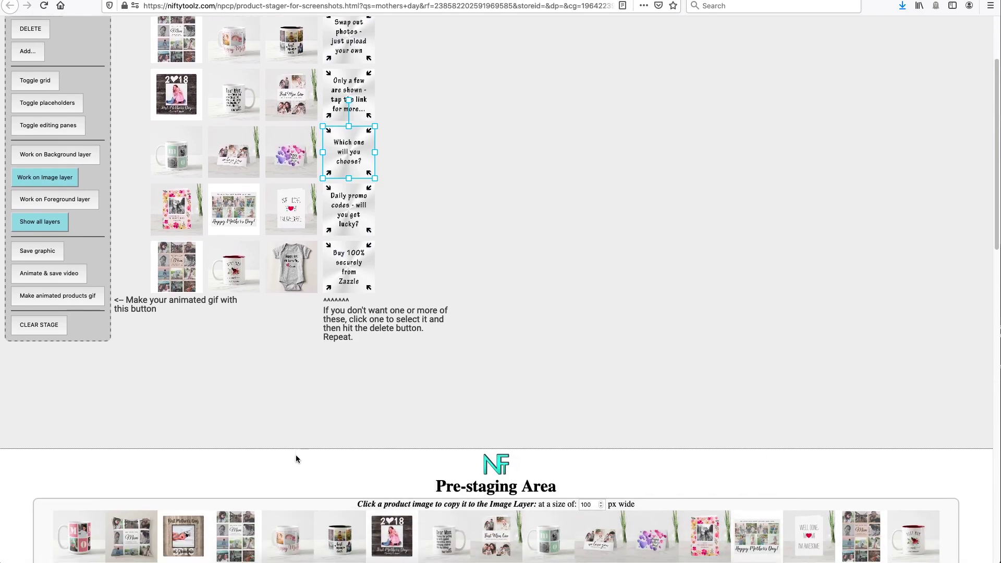
scroll(296, 455, "up", 5)
scroll(296, 455, "up", 1)
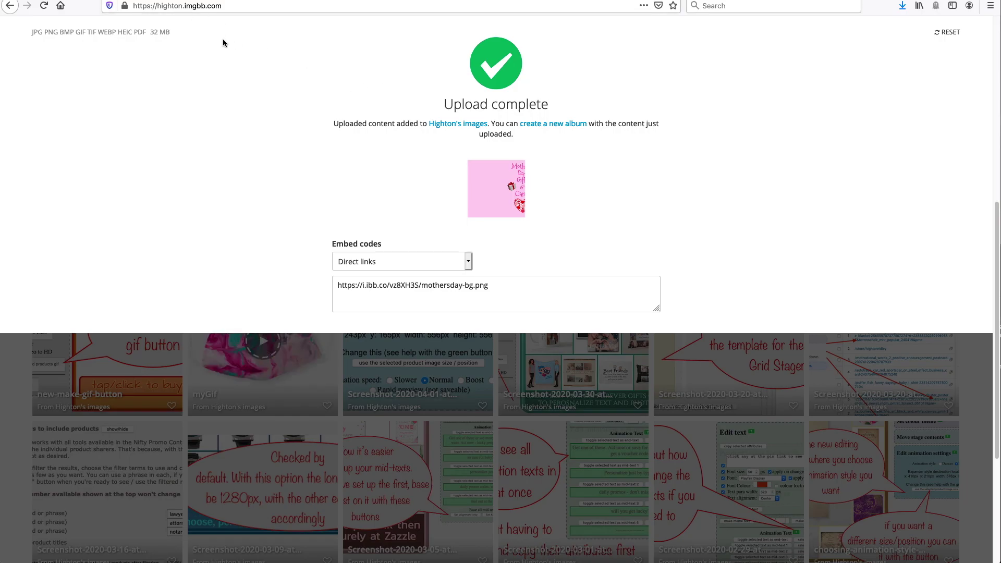
Copy the direct link for mothersday-bg.png on ImgBB and return to the product stager.
mouse_move(506, 276)
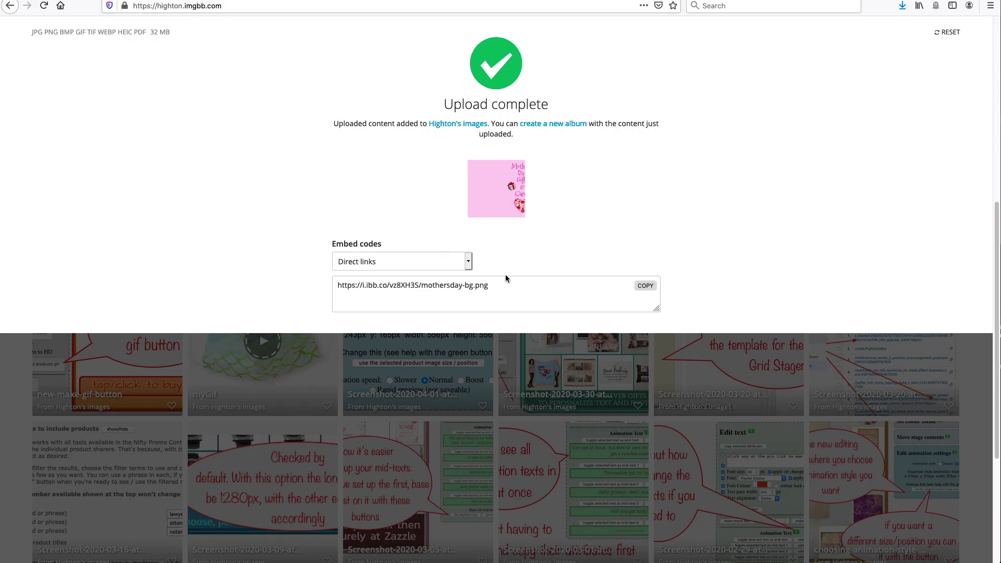
left_click(646, 287)
left_click(271, 1)
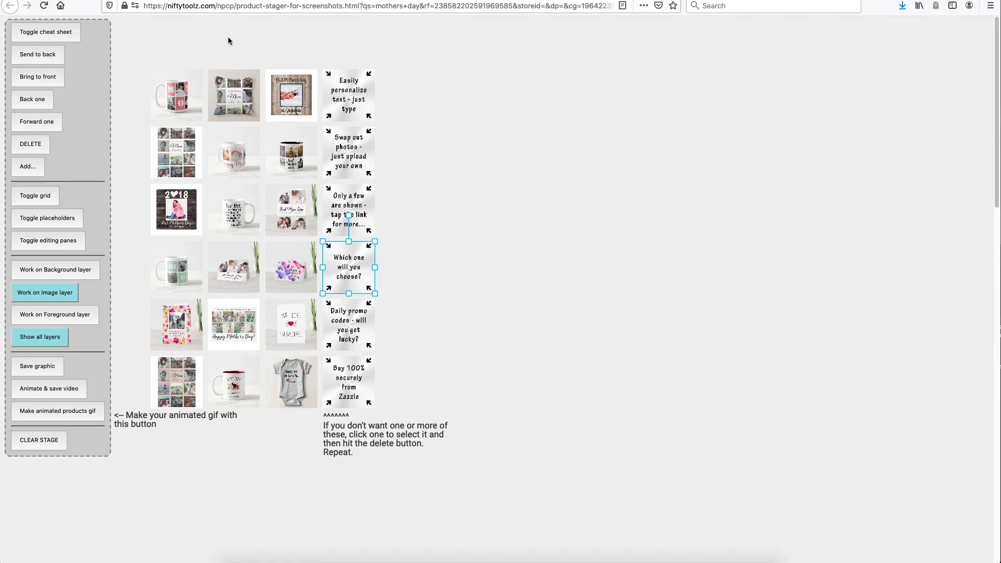
Paste the ImgBB link for mothersday-bg.png and add it as a normal image 1200 px wide.
scroll(260, 224, "down", 2)
scroll(261, 221, "down", 12)
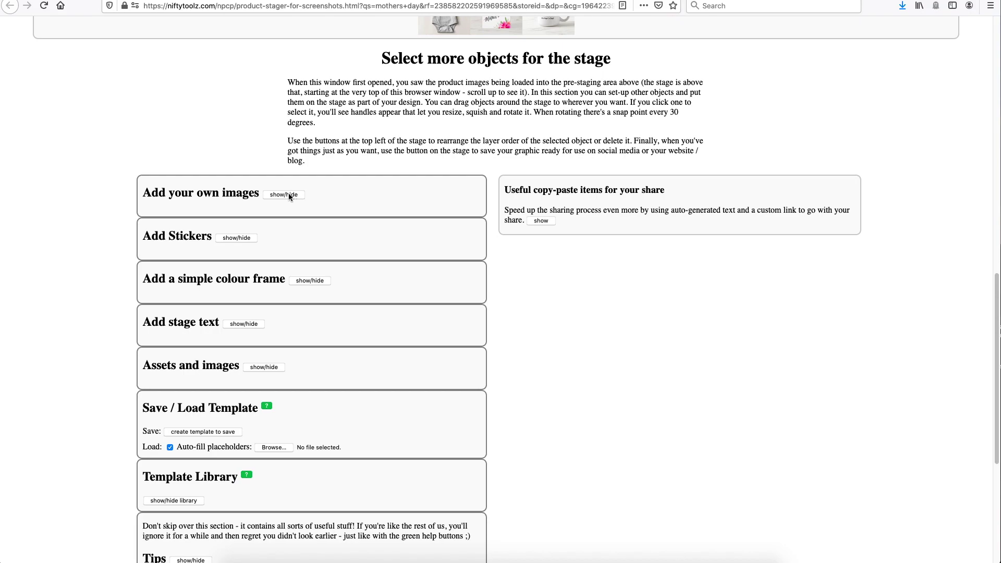
left_click(282, 195)
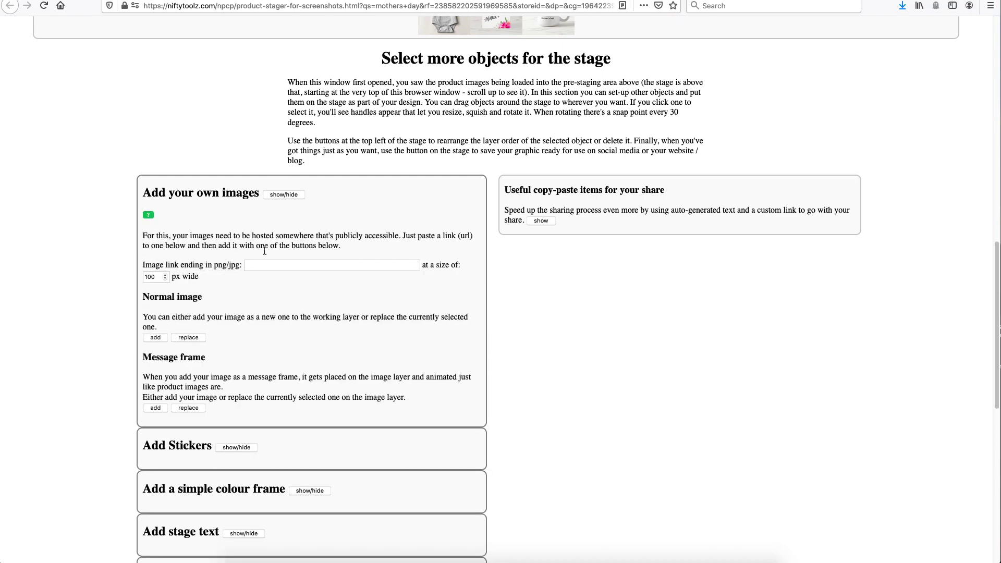
right_click(270, 267)
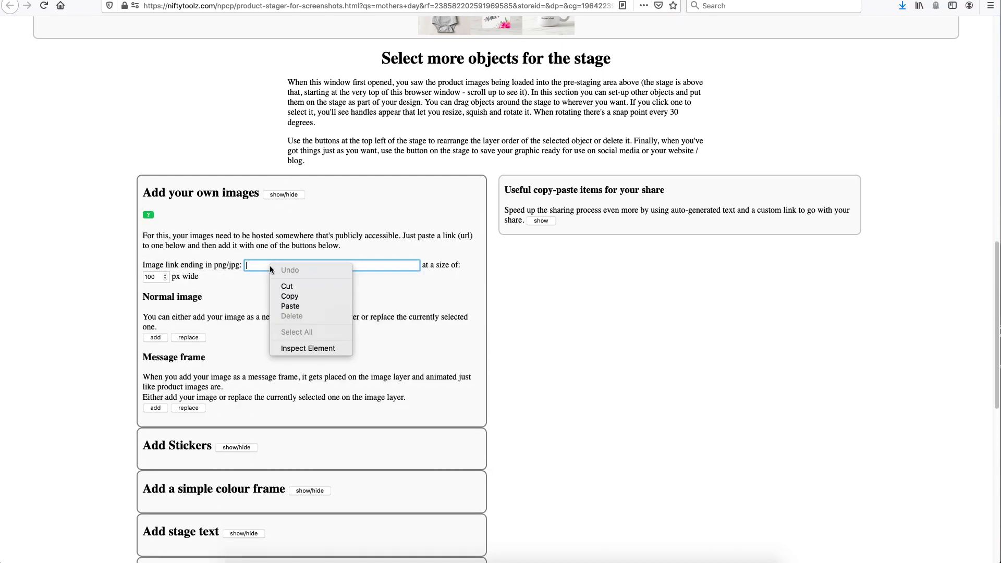
left_click(311, 308)
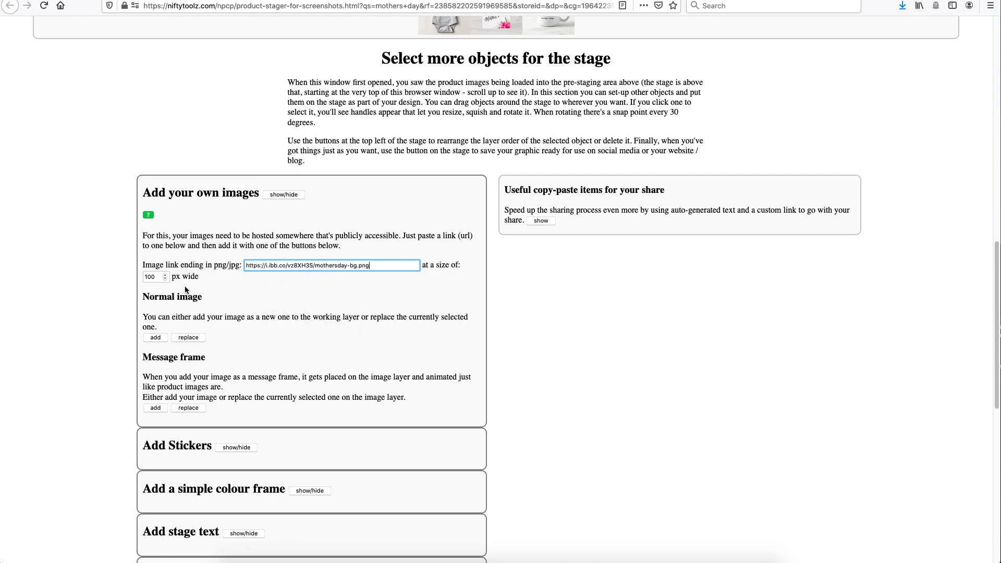
left_click(149, 277)
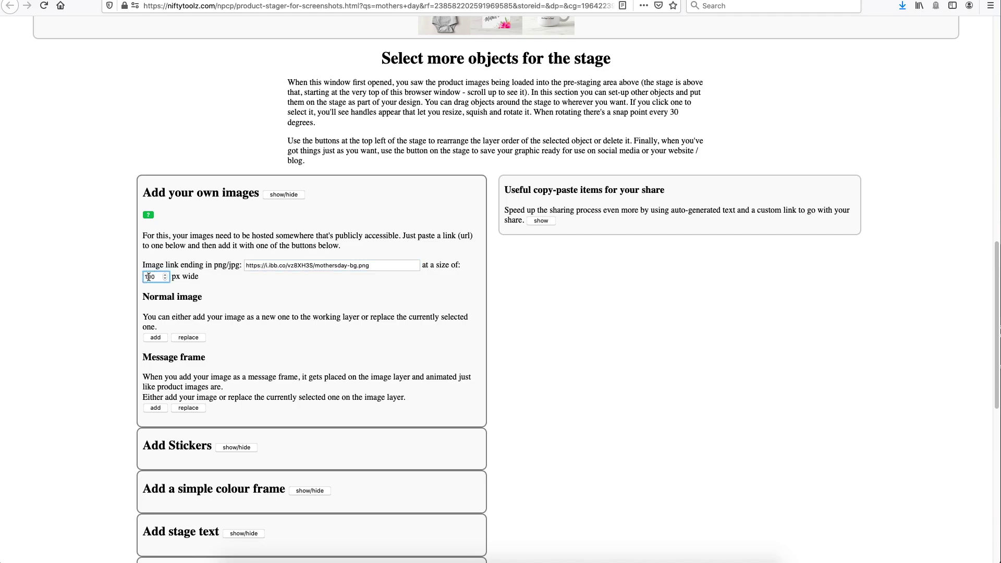
type("2")
left_click(154, 337)
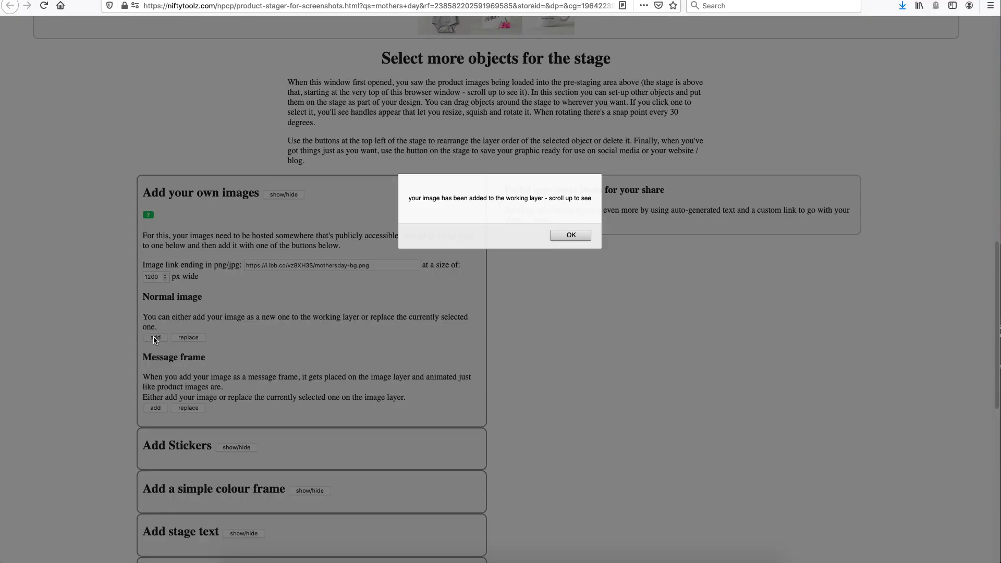
left_click(578, 237)
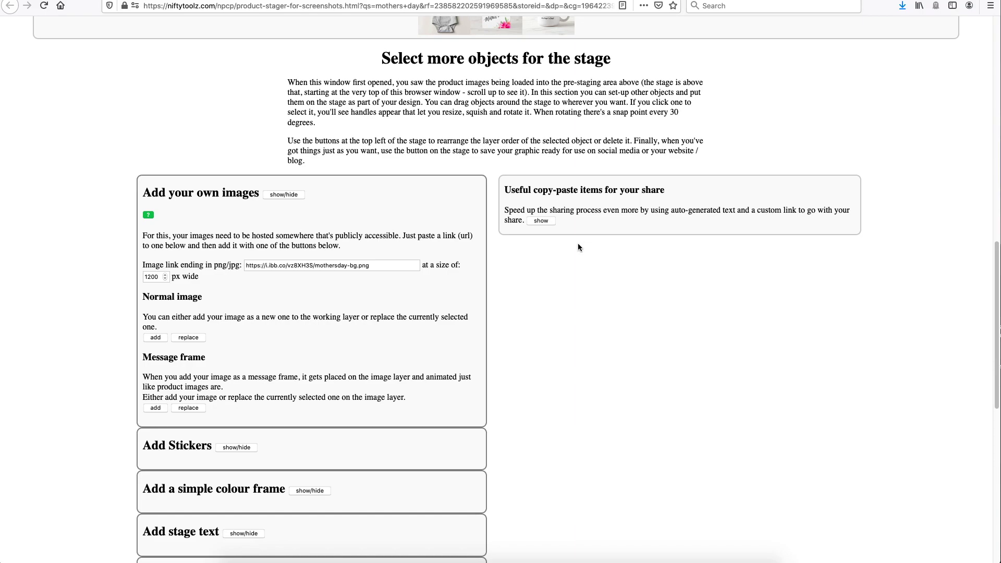
scroll(577, 243, "up", 10)
Send the pink Mother's Day image to the back and show the editing panes.
scroll(578, 247, "up", 5)
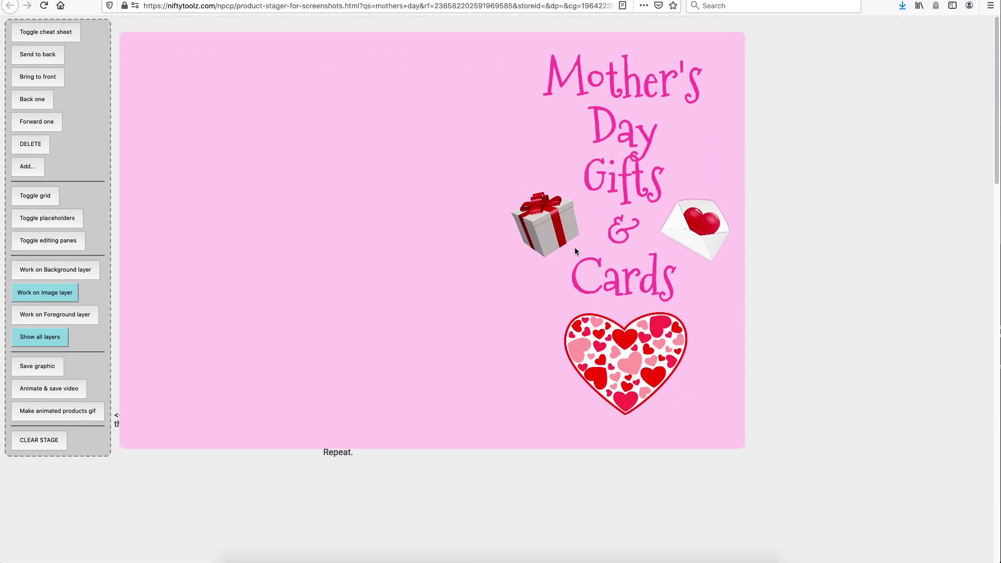
left_click(227, 151)
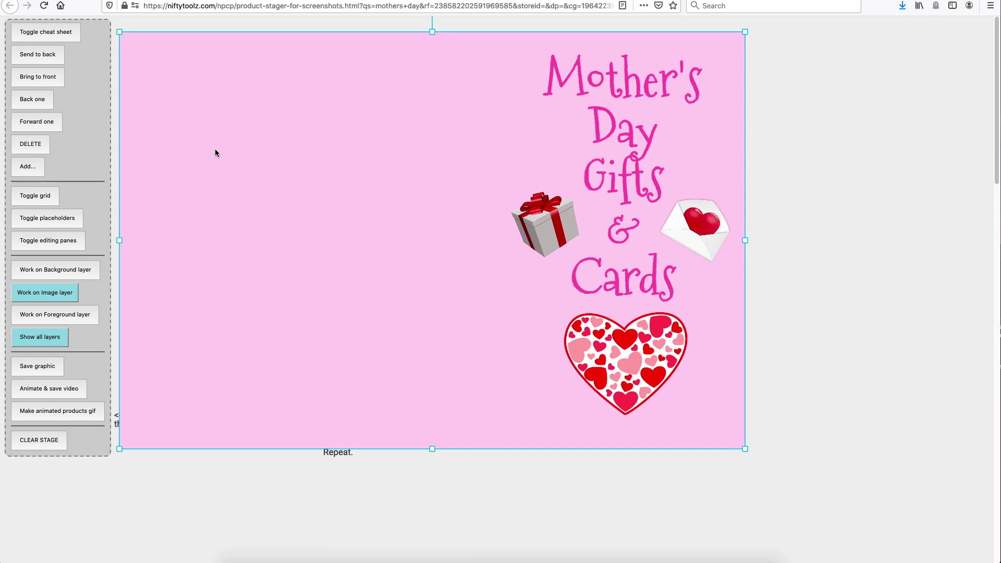
left_click(48, 57)
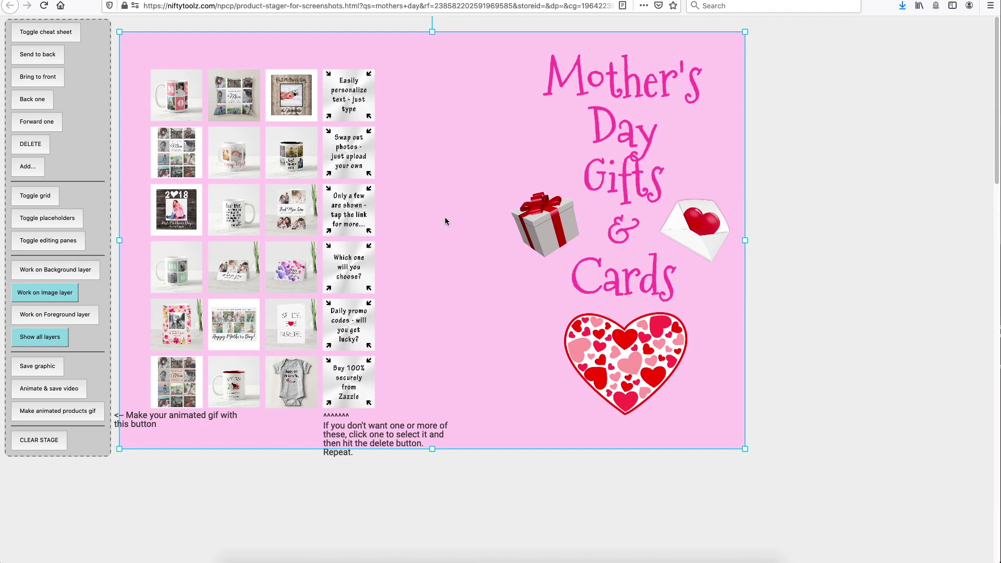
left_click(57, 241)
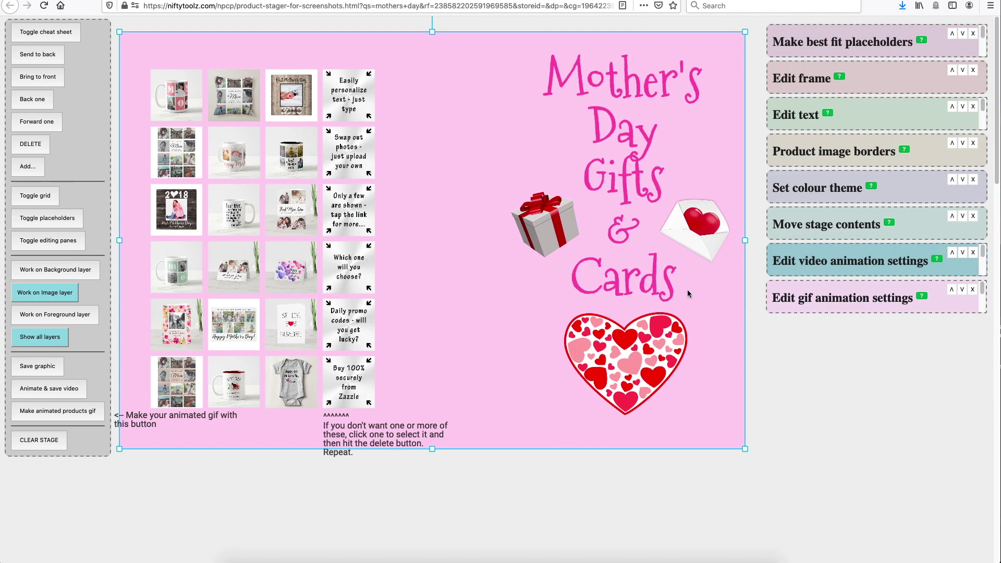
Set the selected pink 1200 by 800 px image and its size as the GIF animation background.
left_click(963, 291)
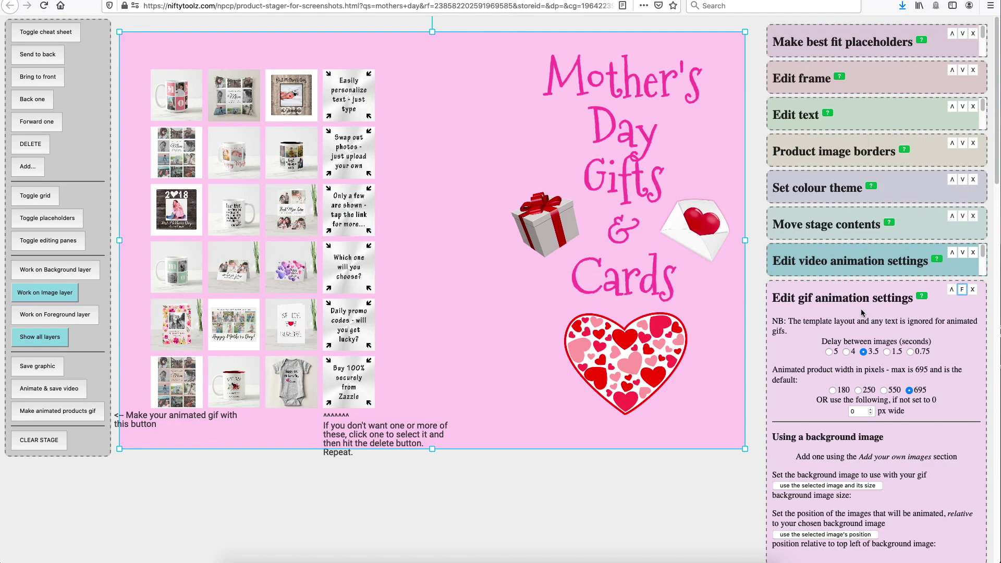
left_click_drag(861, 311, 862, 206)
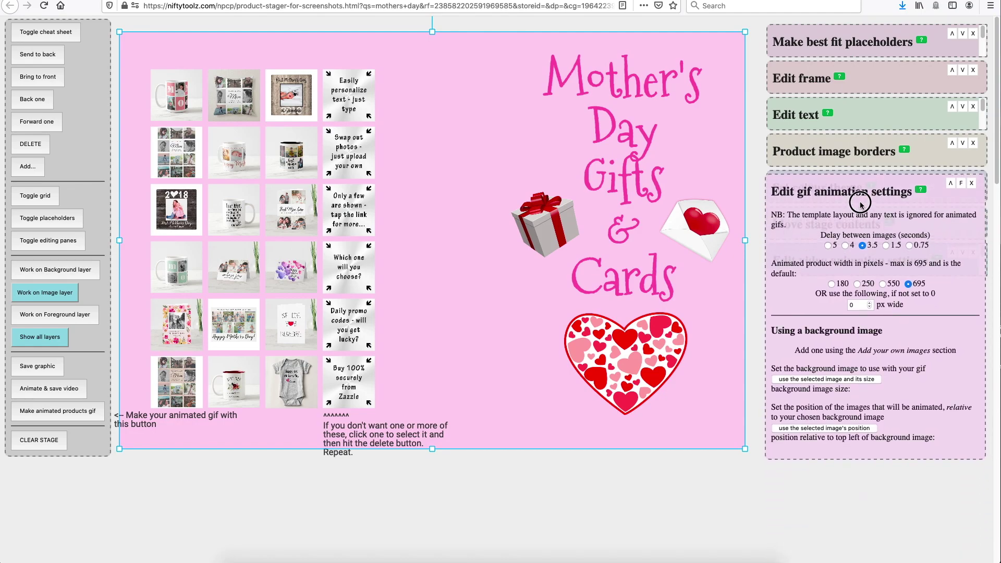
left_click_drag(861, 205, 862, 204)
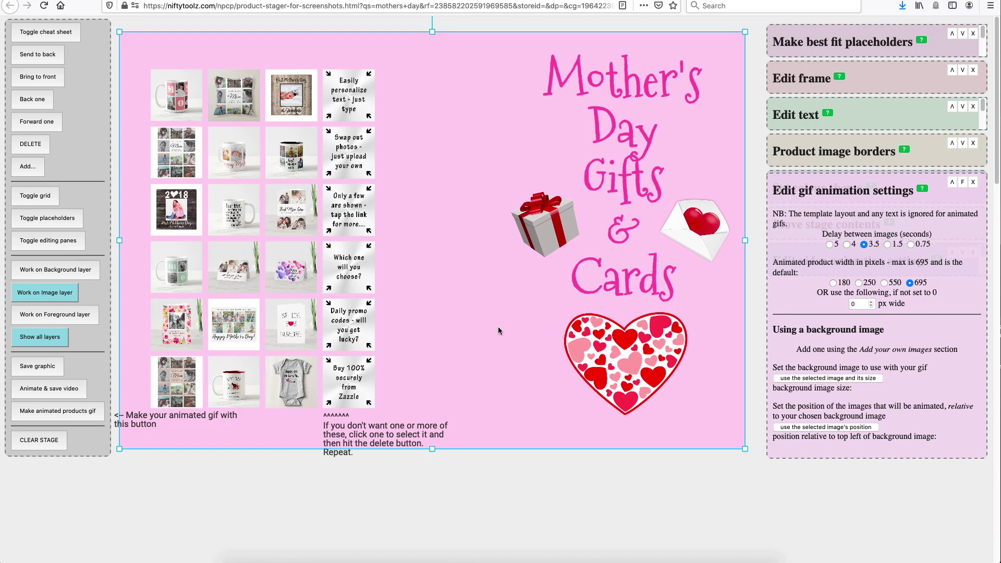
left_click(817, 378)
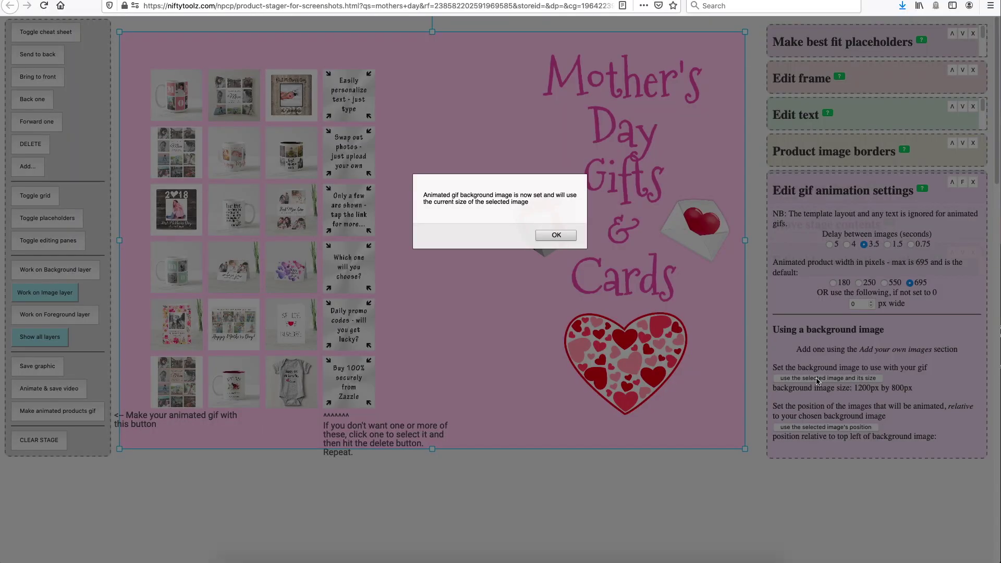
left_click(570, 238)
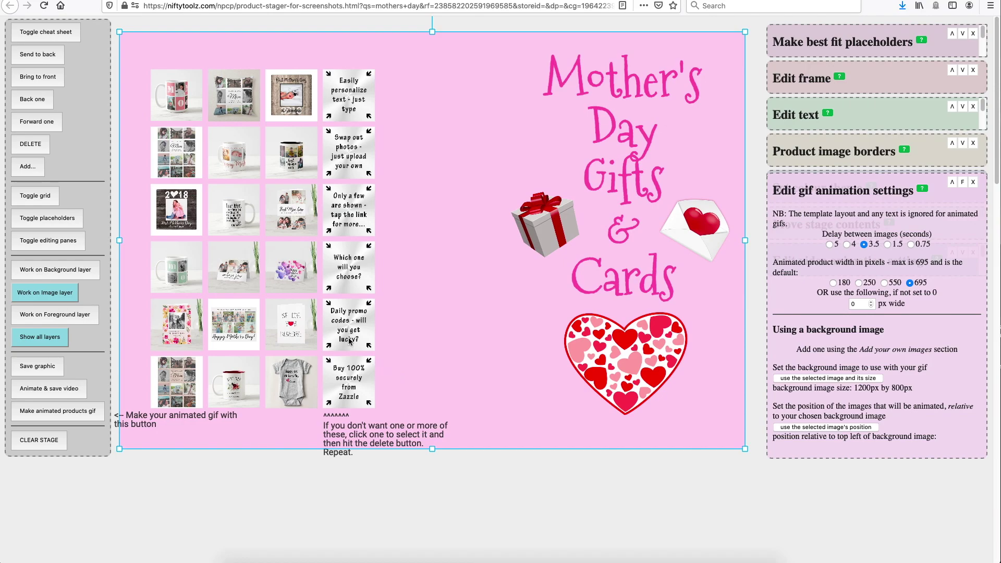
left_click(349, 380)
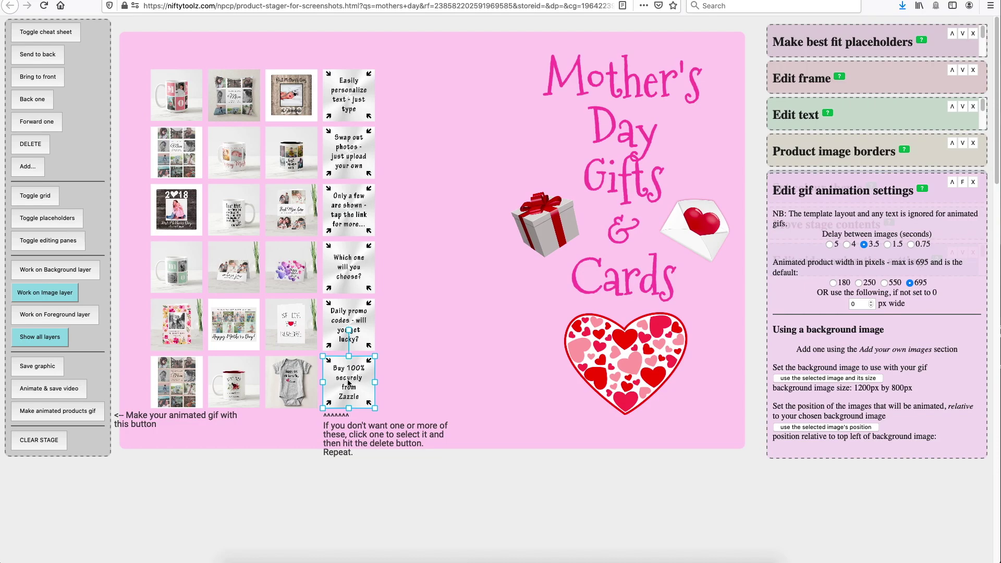
Place the animated products at 28 px left and 52 px top, matching the Zazzle tile's position.
left_click_drag(348, 383, 171, 90)
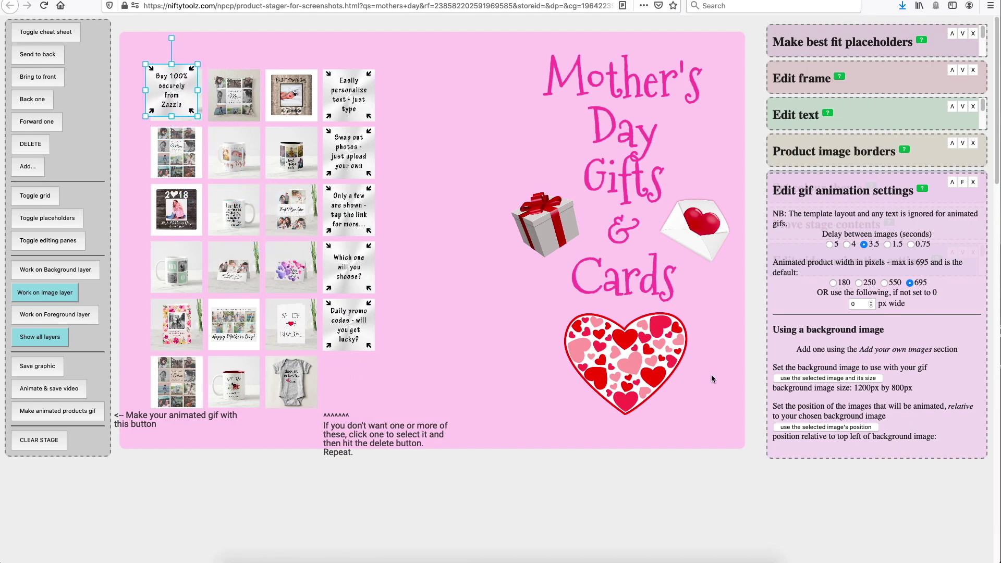
left_click(824, 429)
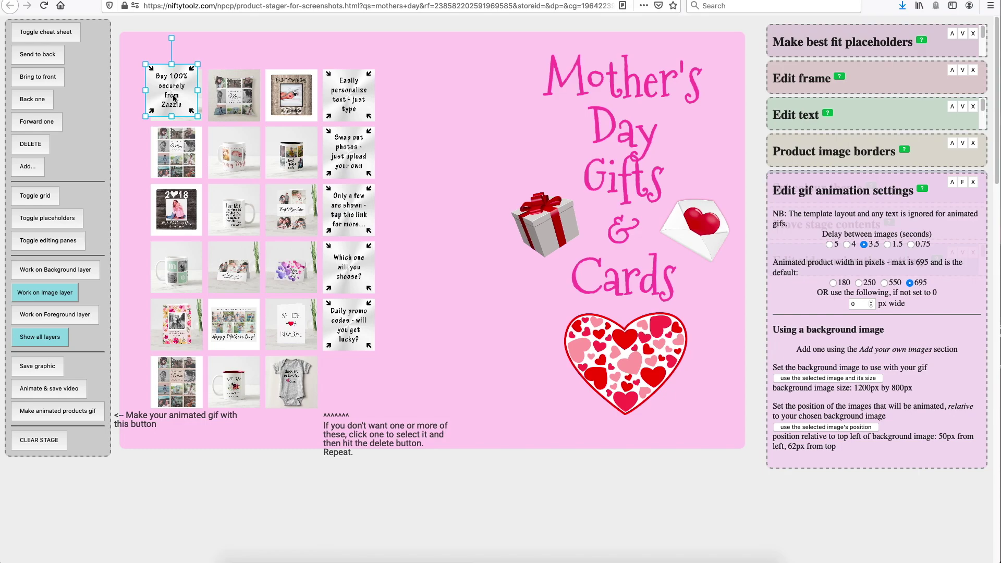
left_click_drag(174, 97, 172, 88)
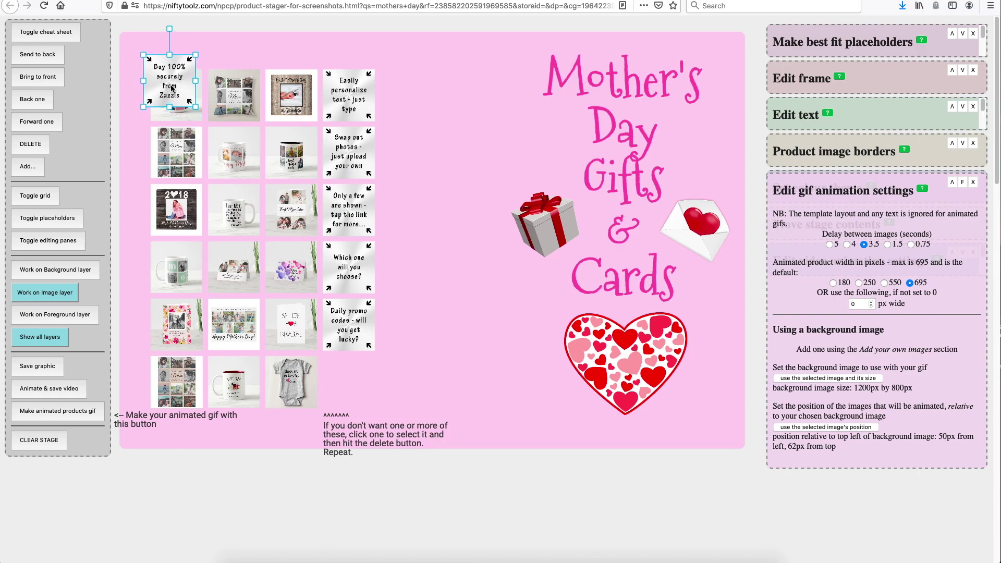
left_click(812, 428)
left_click_drag(170, 84, 166, 83)
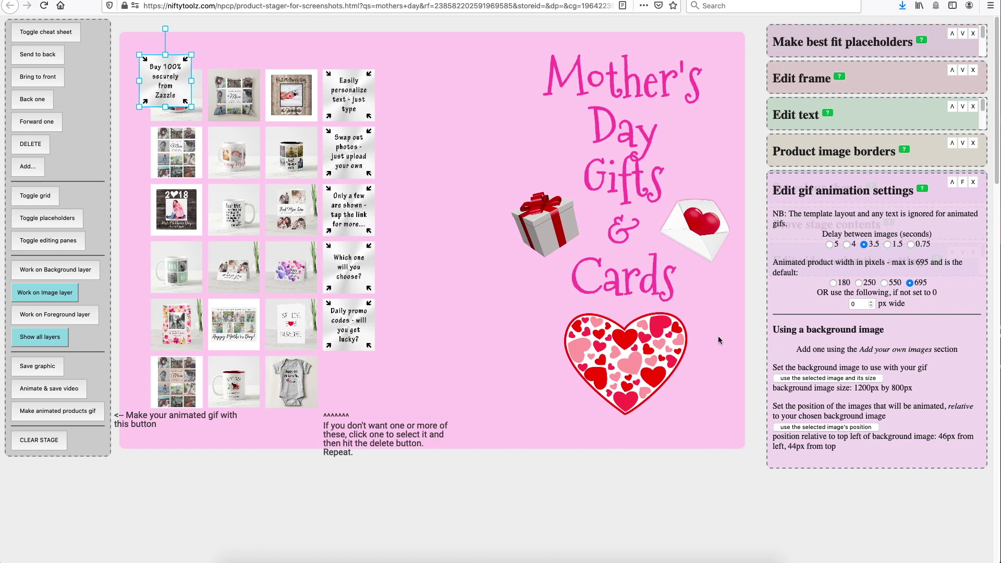
left_click(812, 428)
left_click_drag(167, 79, 162, 83)
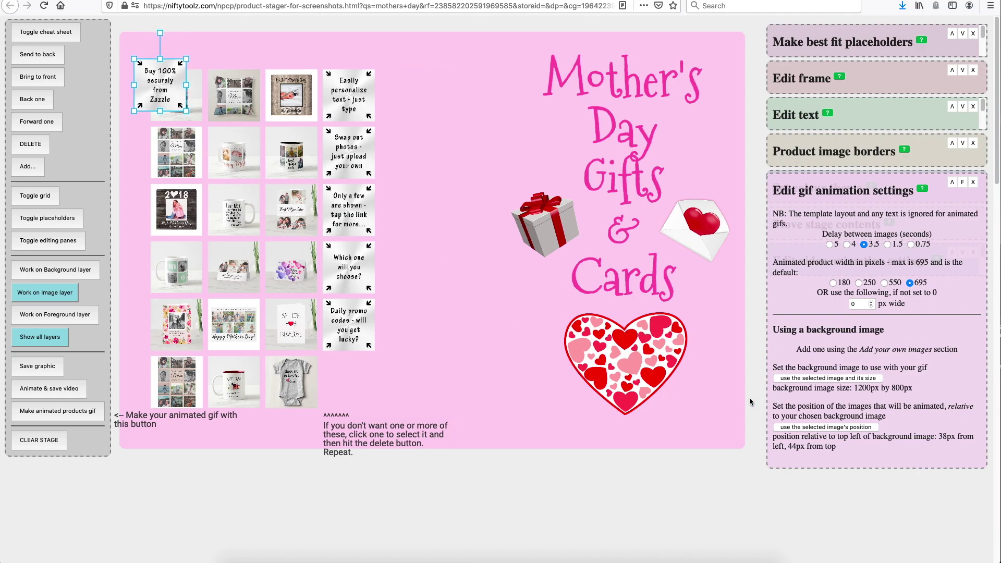
left_click(813, 427)
Render the animated products gif and save it as myGif.gif via Firefox's download dialog.
left_click(56, 412)
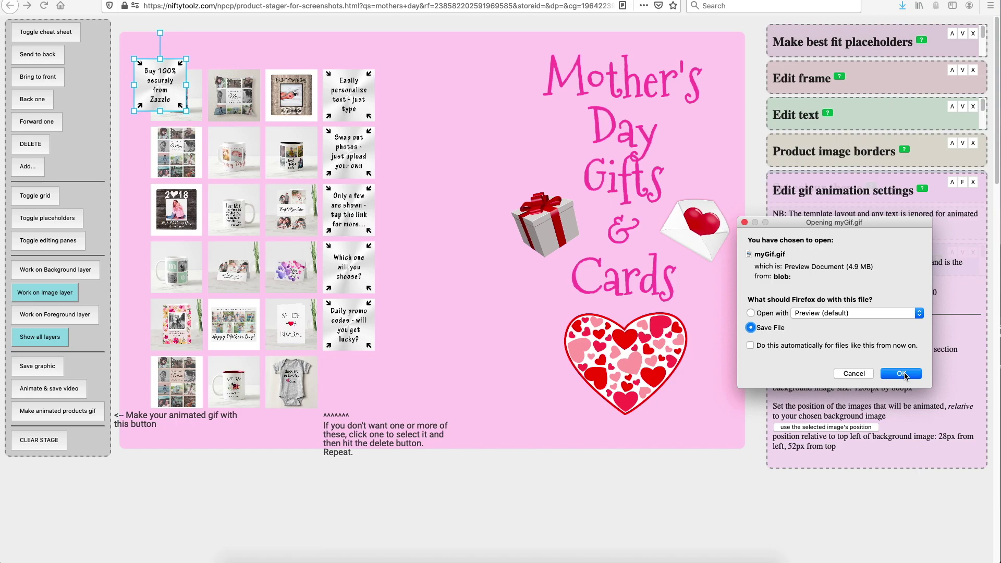
left_click(904, 375)
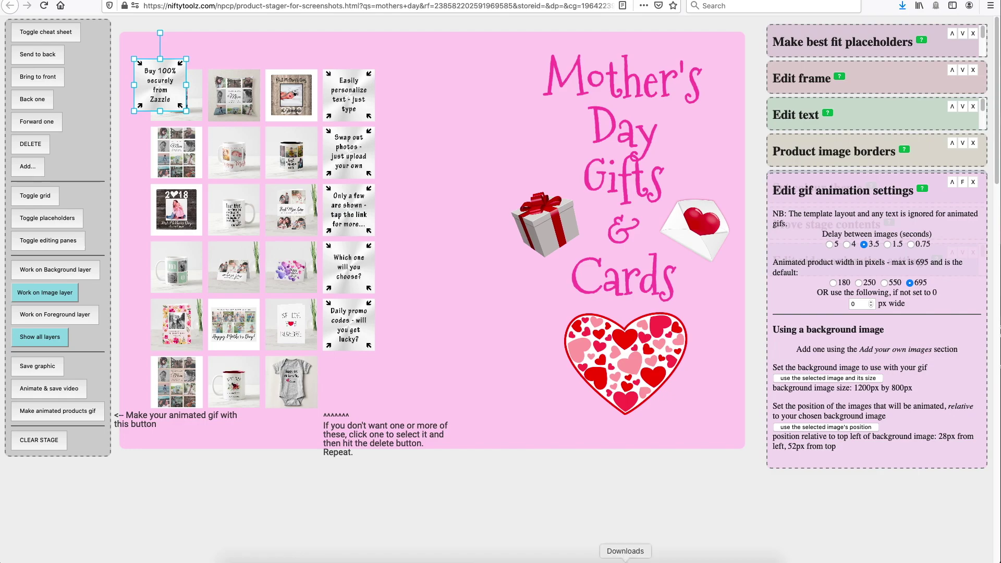
Open myGif(73).gif from Downloads in Firefox and compare it with the stager page.
left_click(626, 561)
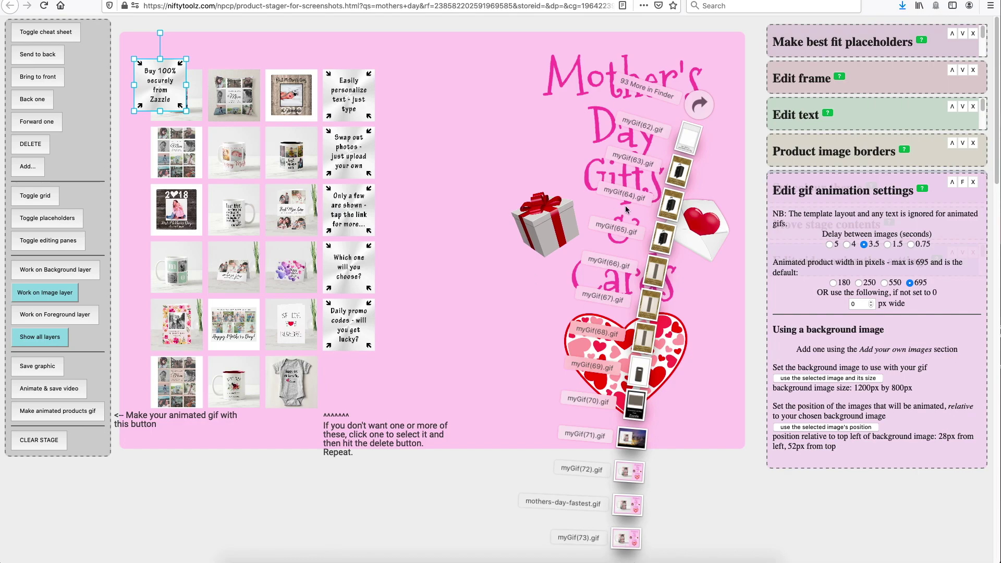
left_click(627, 504)
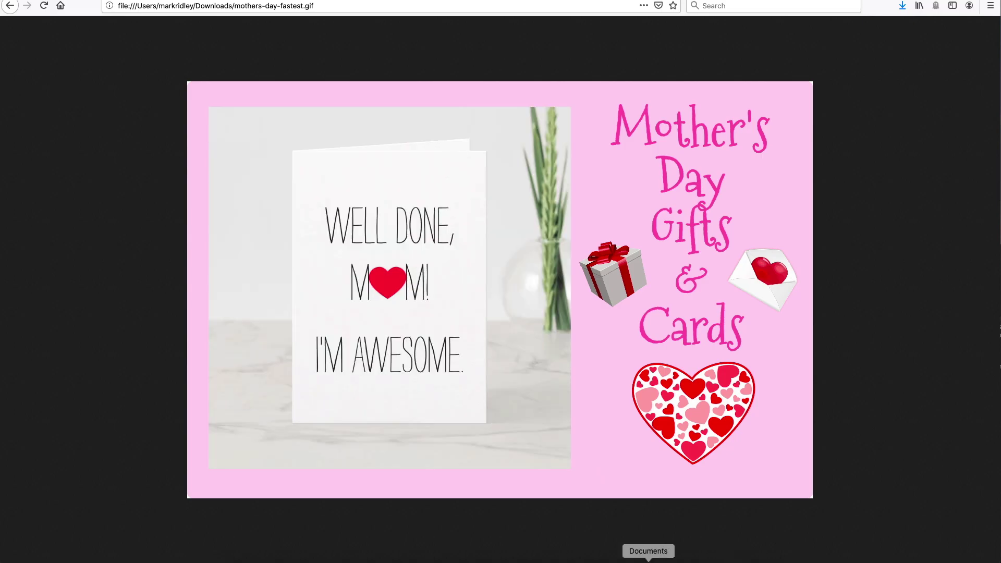
left_click(648, 561)
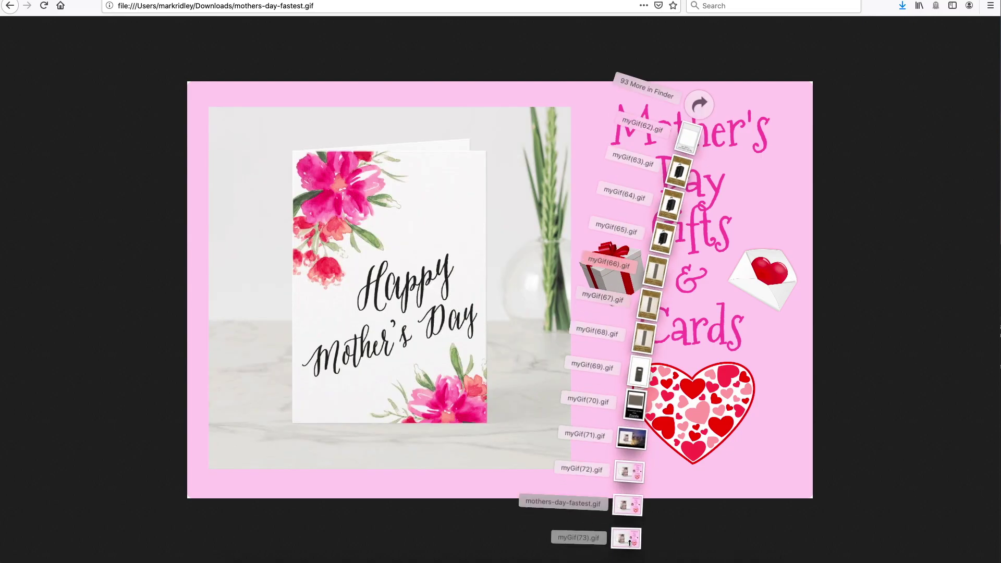
left_click_drag(629, 543, 482, 350)
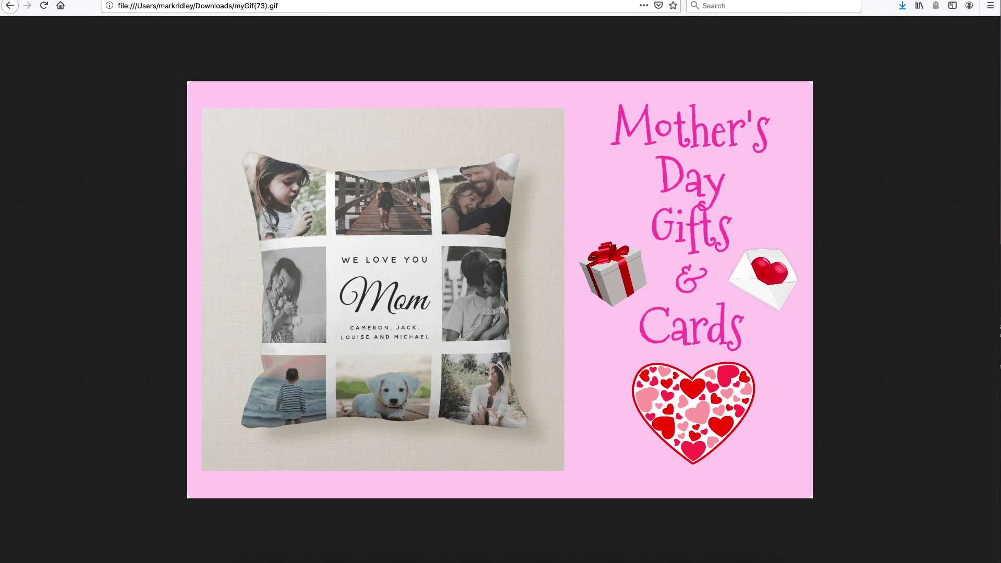
key("super+Left")
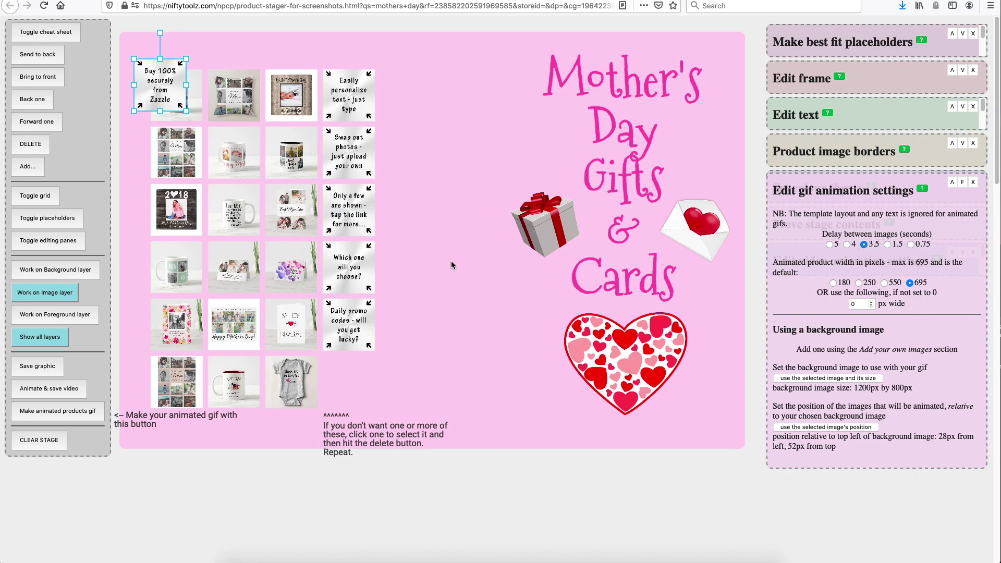
key("super+Right")
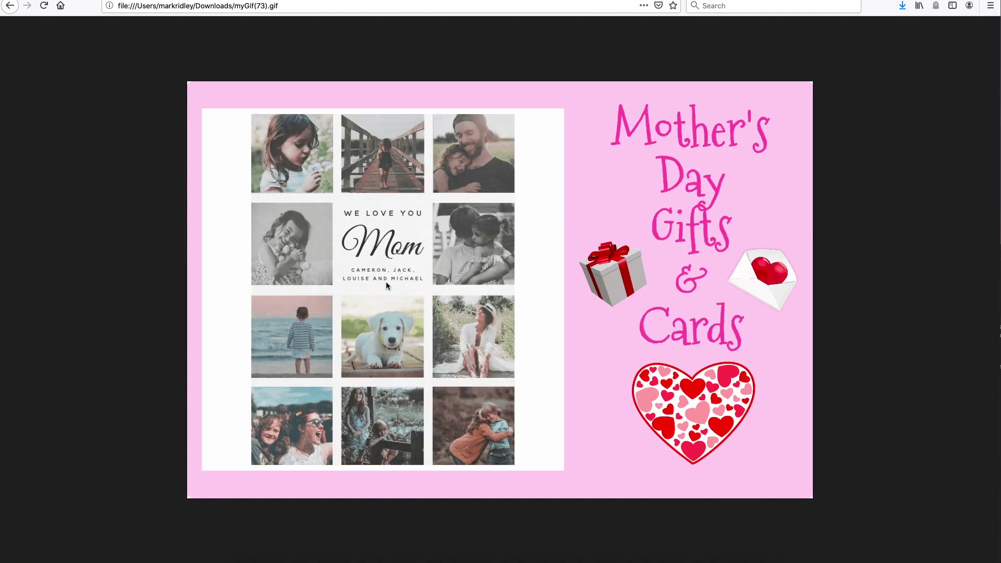